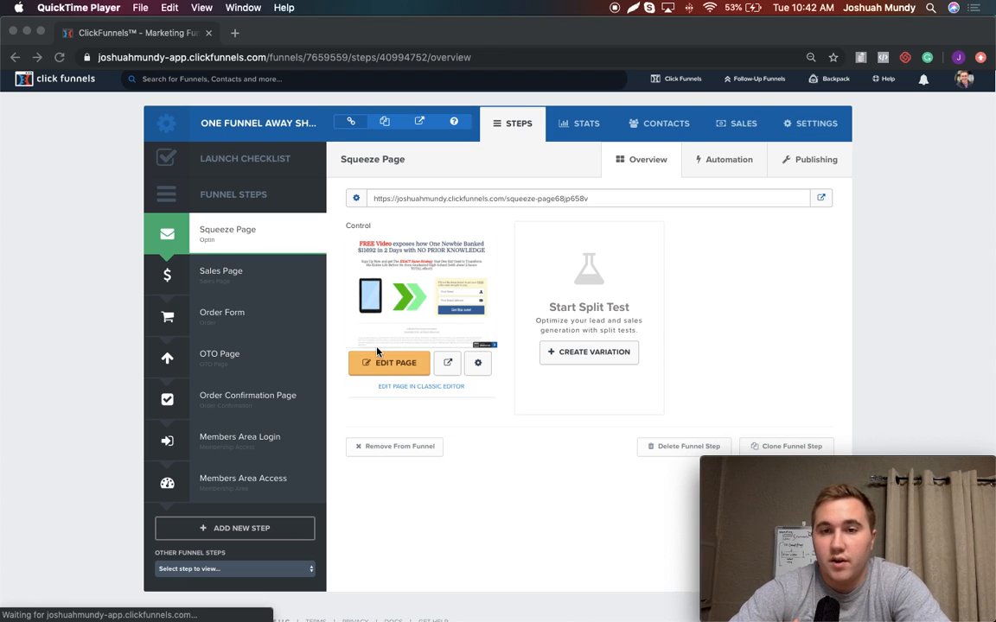
Open the Squeeze Page in the editor and view the available actions for the "Get this now!" button
left_click(385, 363)
left_click(398, 367)
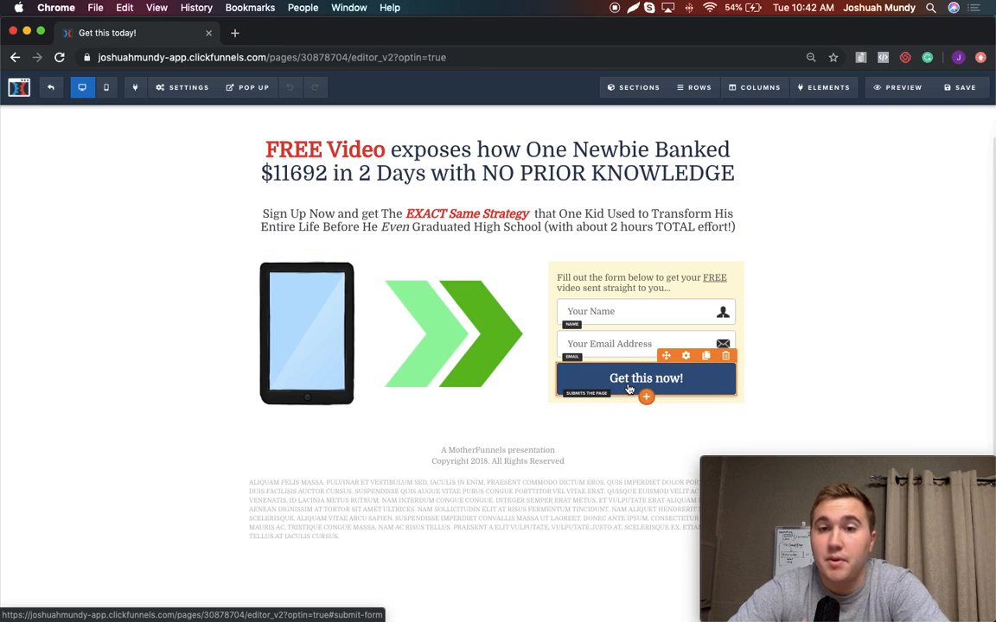
left_click(683, 357)
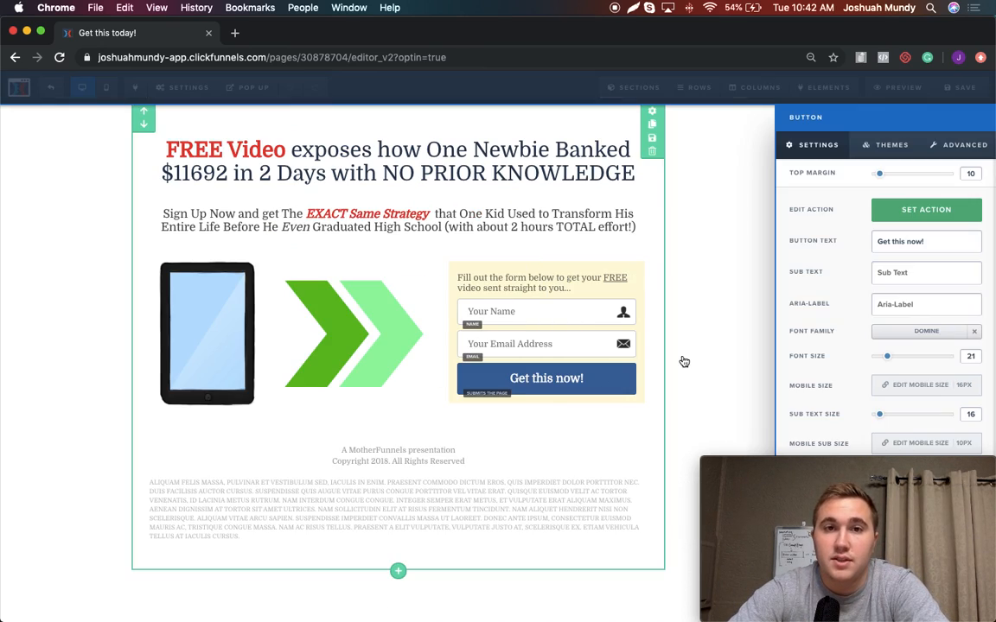
left_click(923, 213)
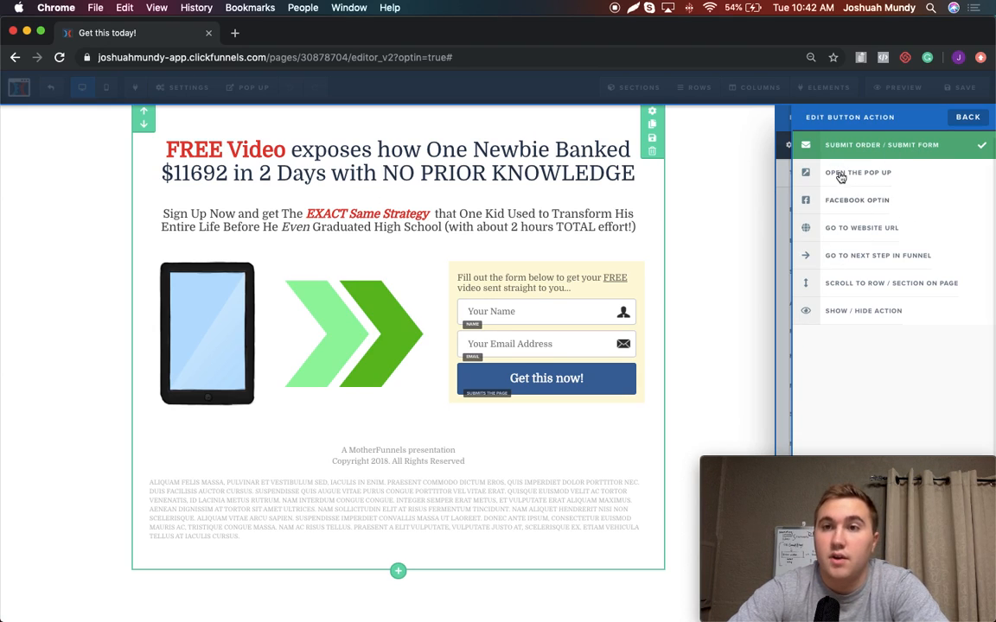
left_click(706, 310)
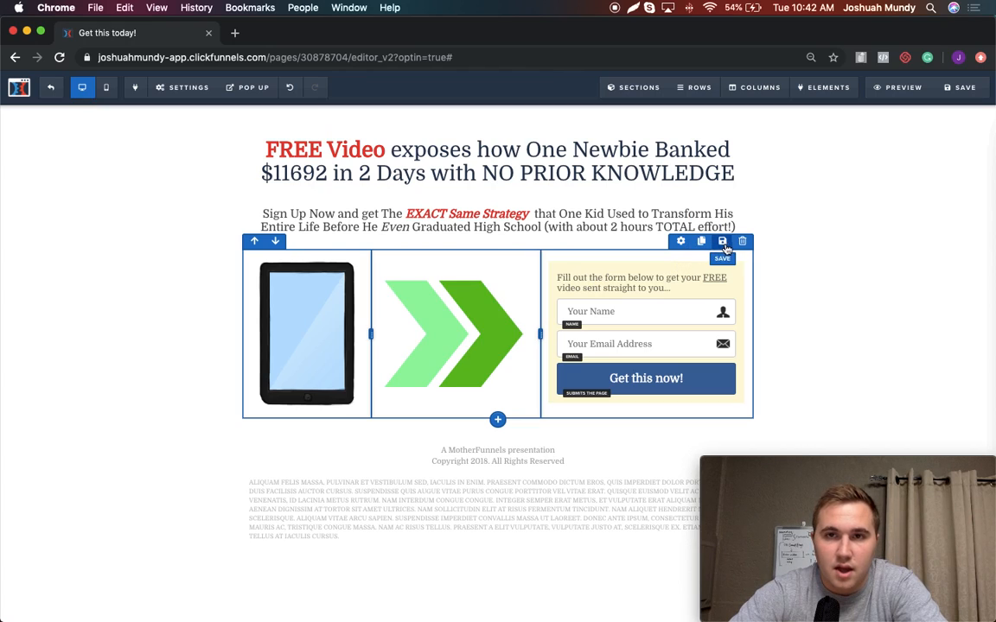
Add a one-column row below the opt-in form row and place an Input element in it
left_click(499, 427)
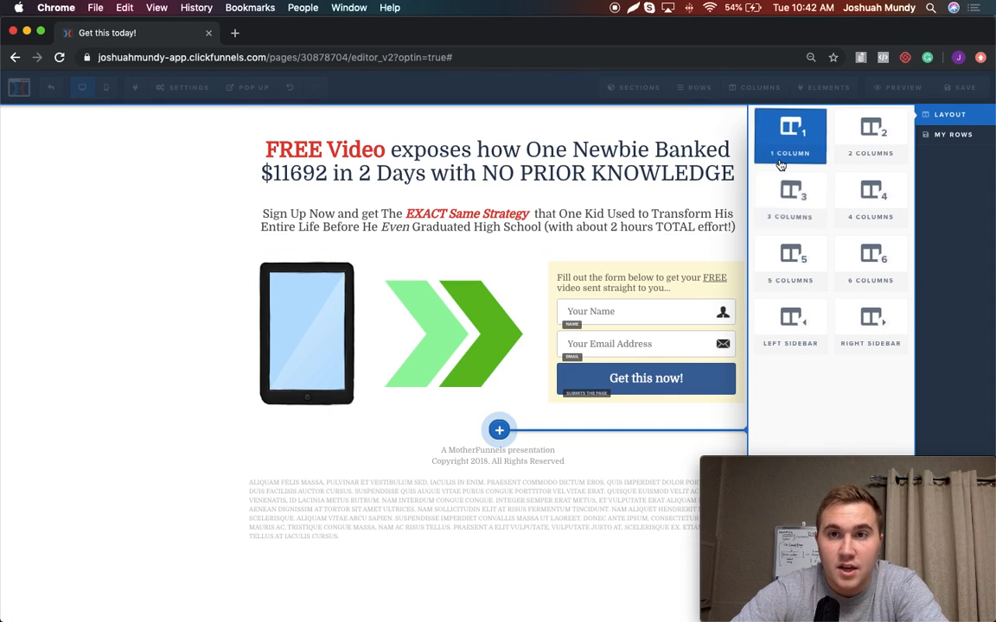
left_click(777, 155)
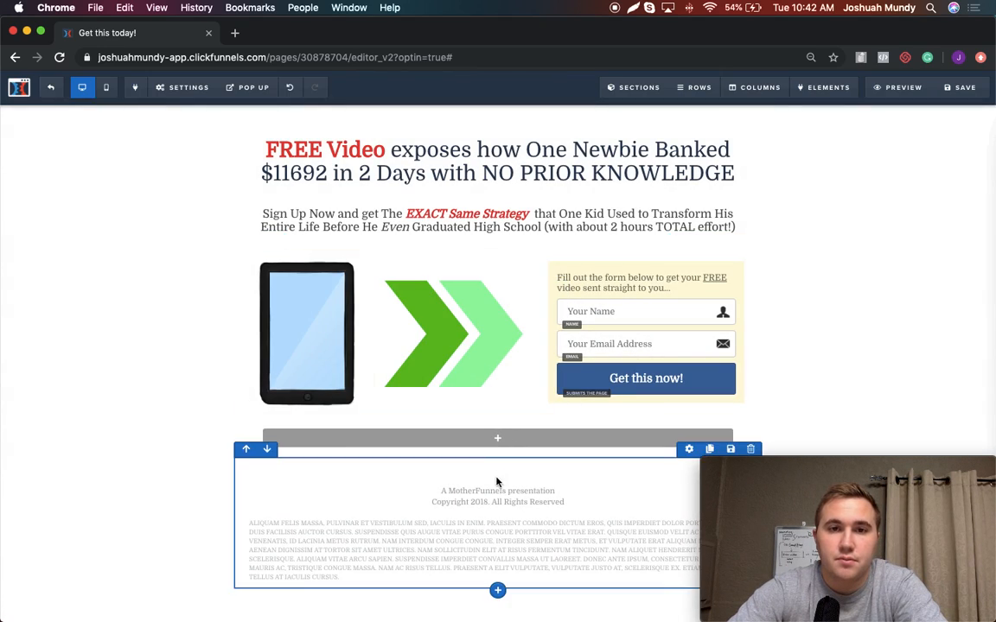
left_click(499, 439)
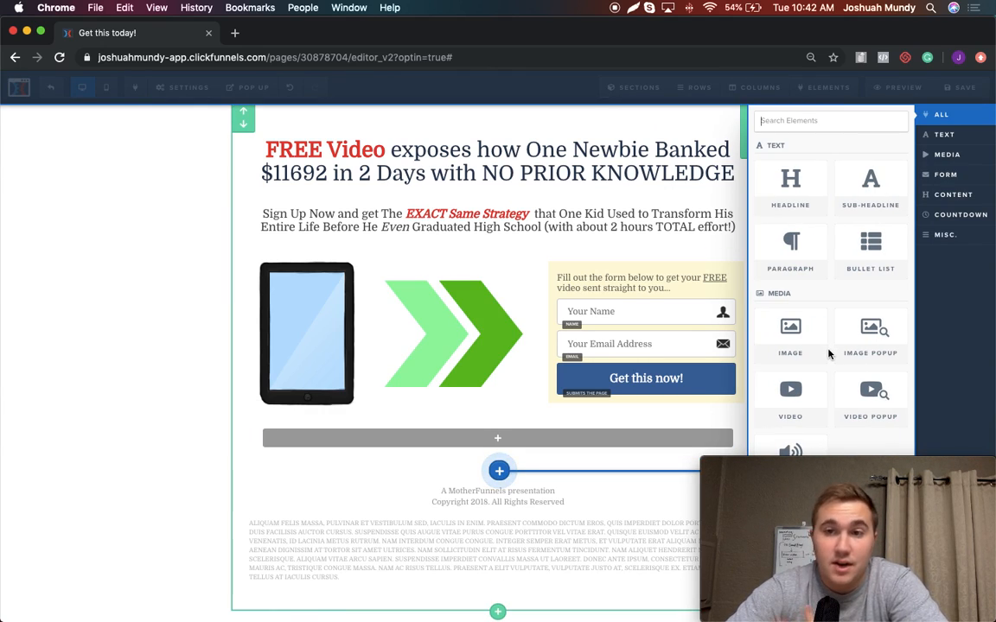
scroll(828, 350, "down", 3)
scroll(828, 354, "down", 4)
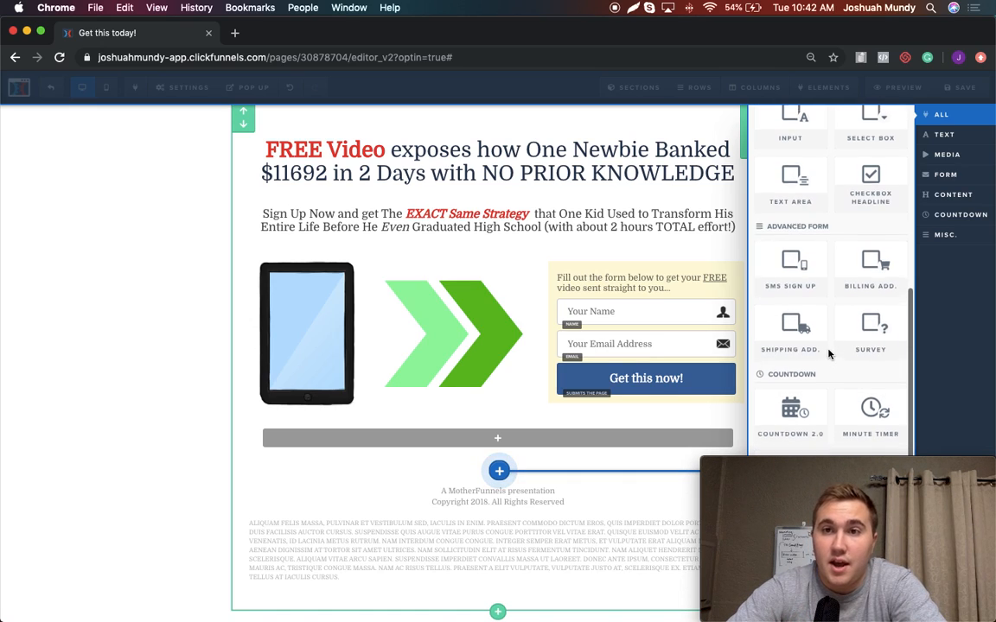
scroll(828, 355, "up", 1)
scroll(828, 354, "down", 1)
scroll(828, 355, "up", 2)
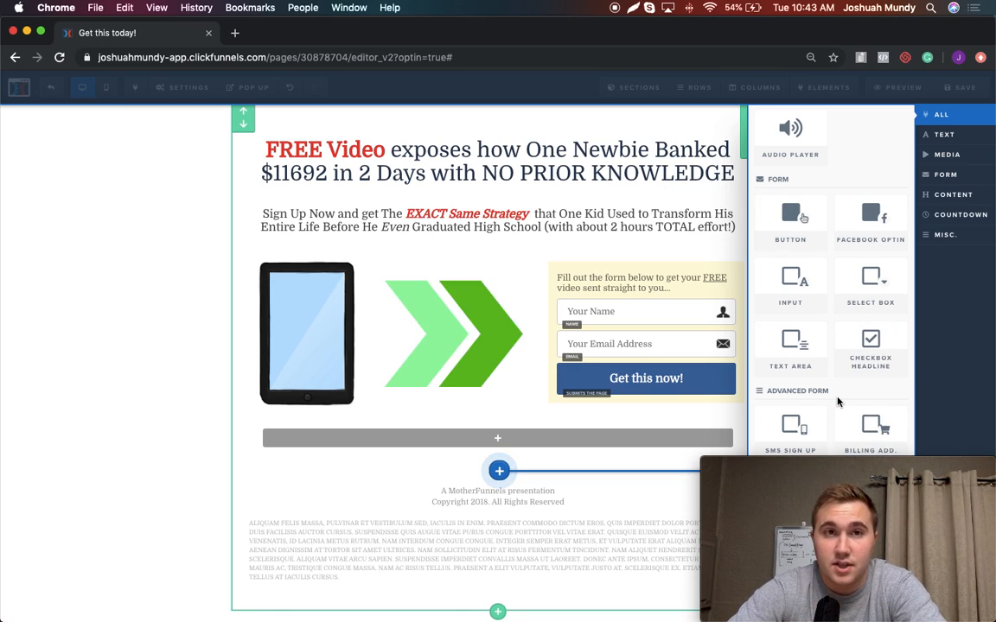
scroll(837, 402, "down", 2)
scroll(836, 401, "up", 1)
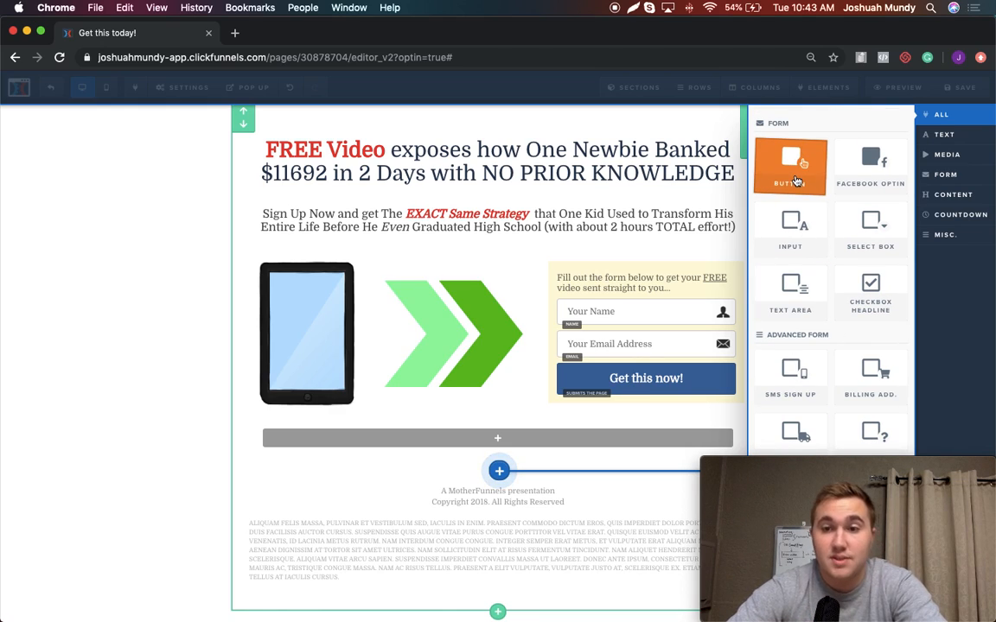
left_click(790, 239)
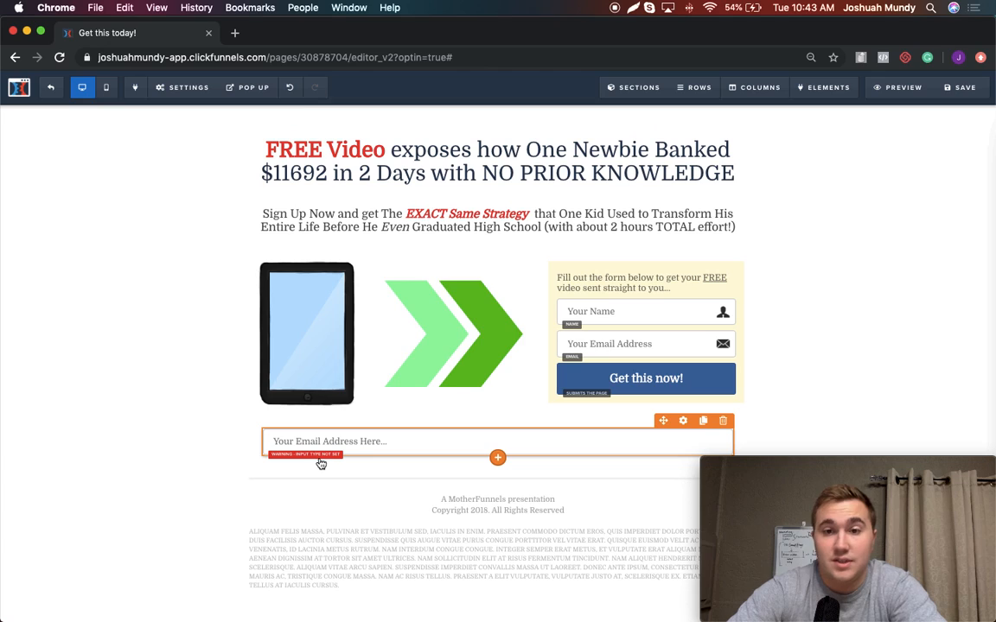
Set the new input field's type to Full Name and its placeholder text to "Full Name..."
left_click(682, 431)
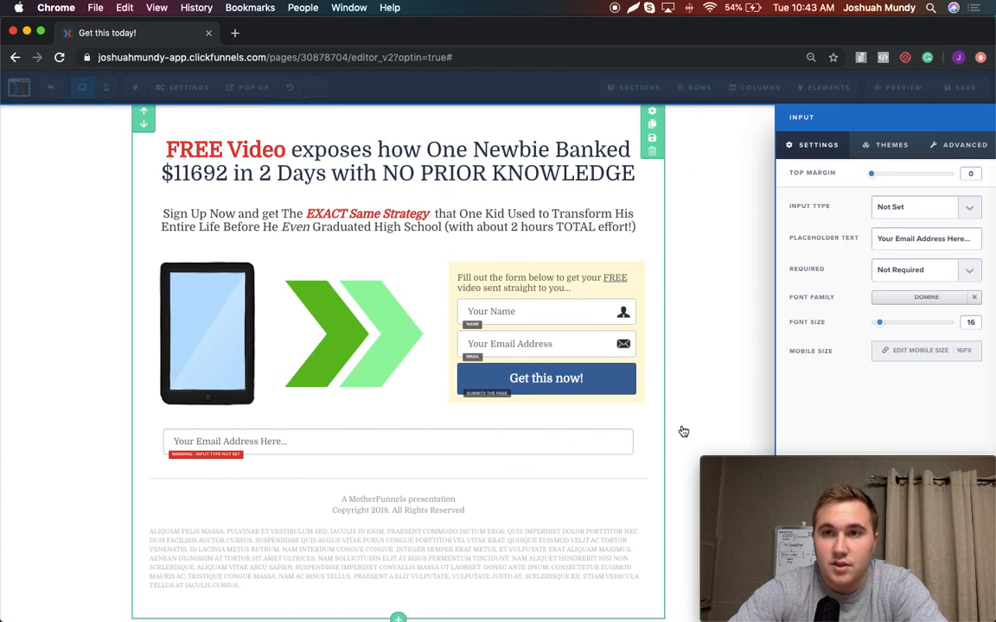
left_click(969, 208)
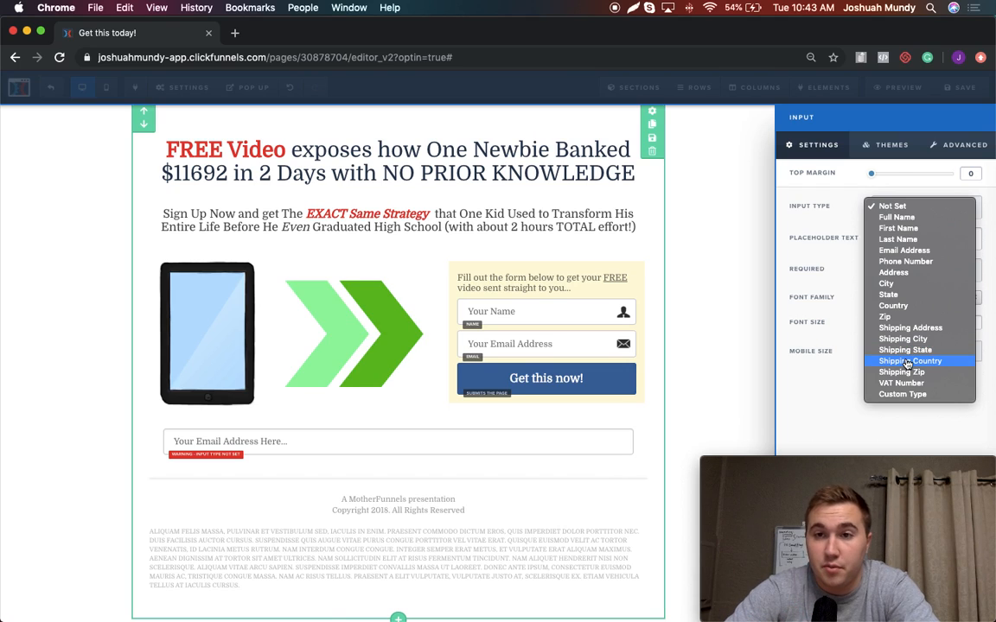
left_click(895, 218)
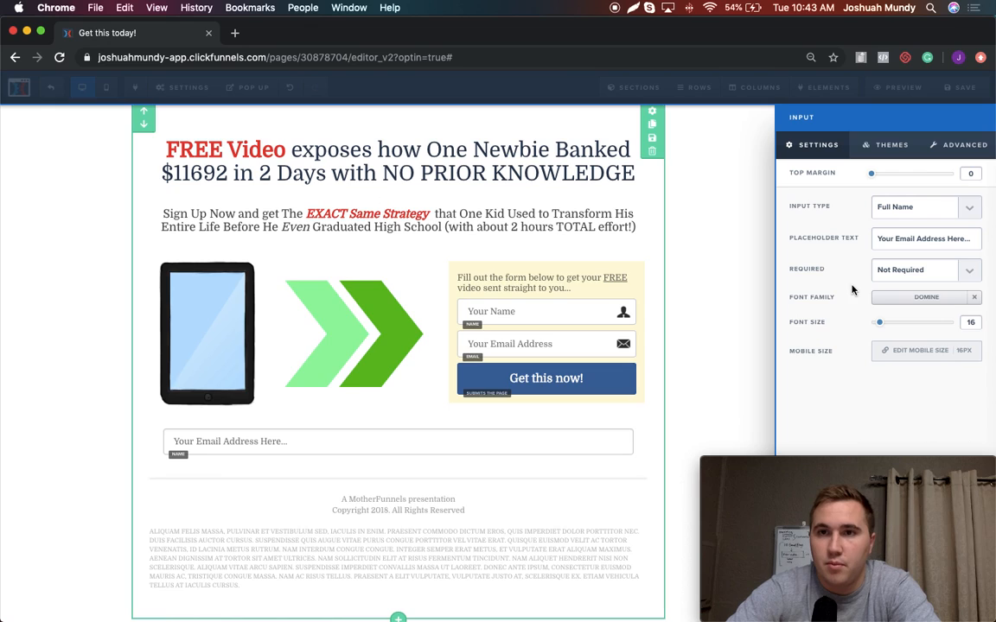
left_click(940, 240)
double_click(949, 239)
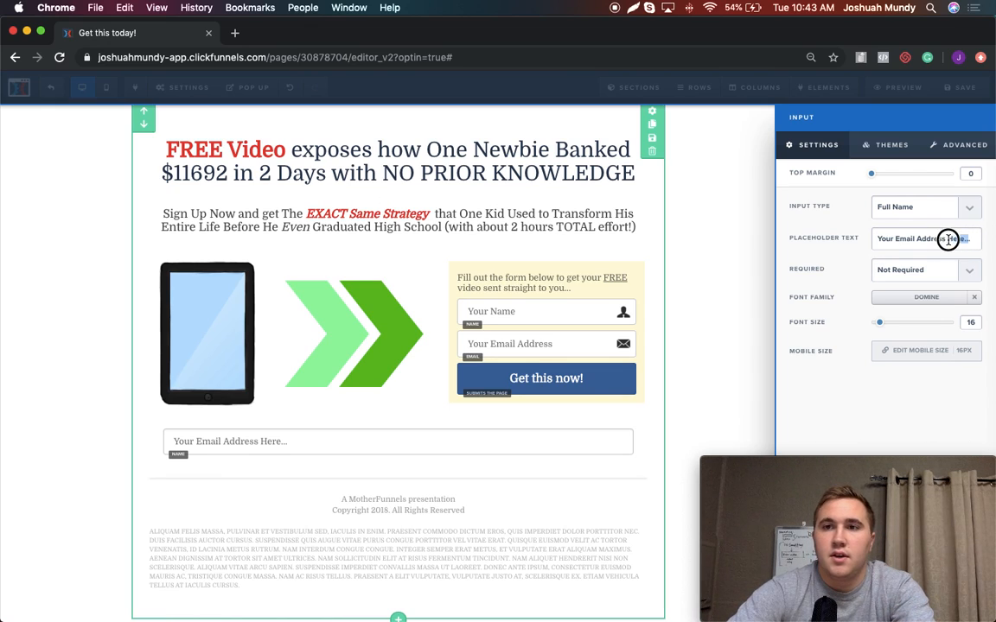
left_click_drag(948, 240, 854, 244)
type("Full")
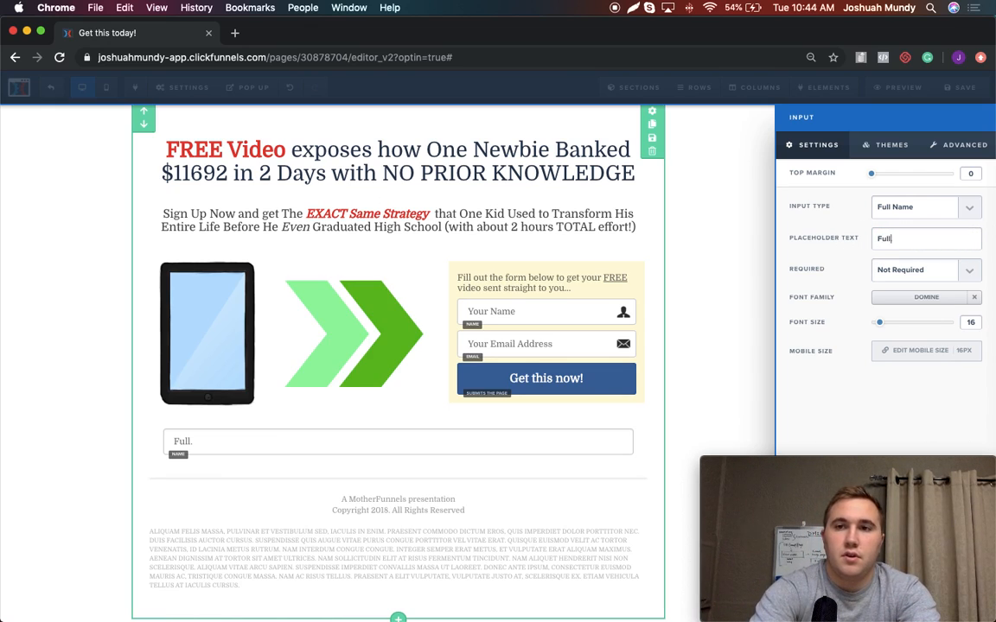
type(" Name...")
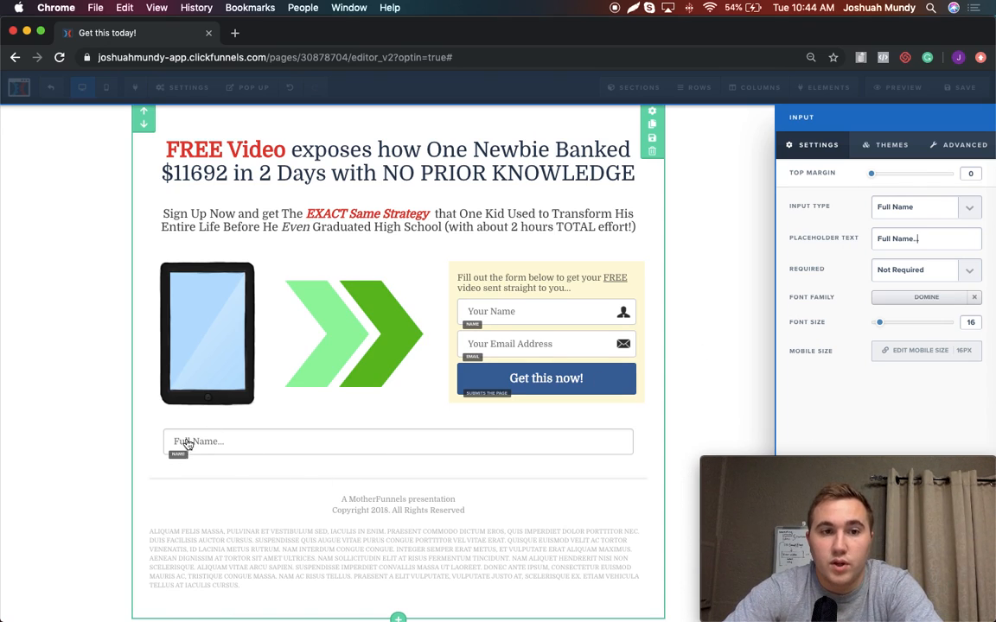
left_click(381, 471)
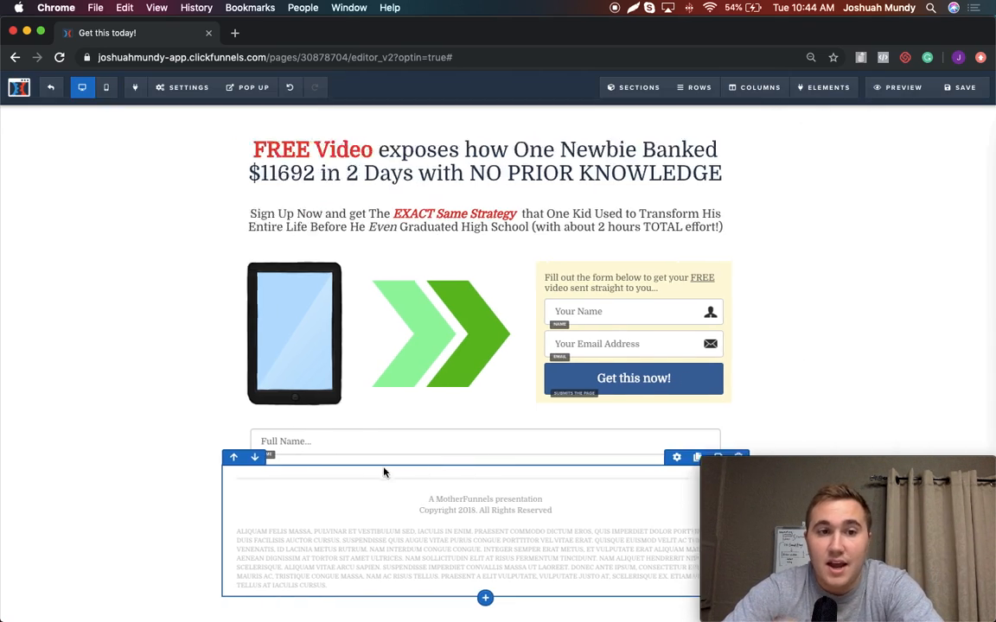
Add a Button element below the Full Name input field
mouse_move(480, 448)
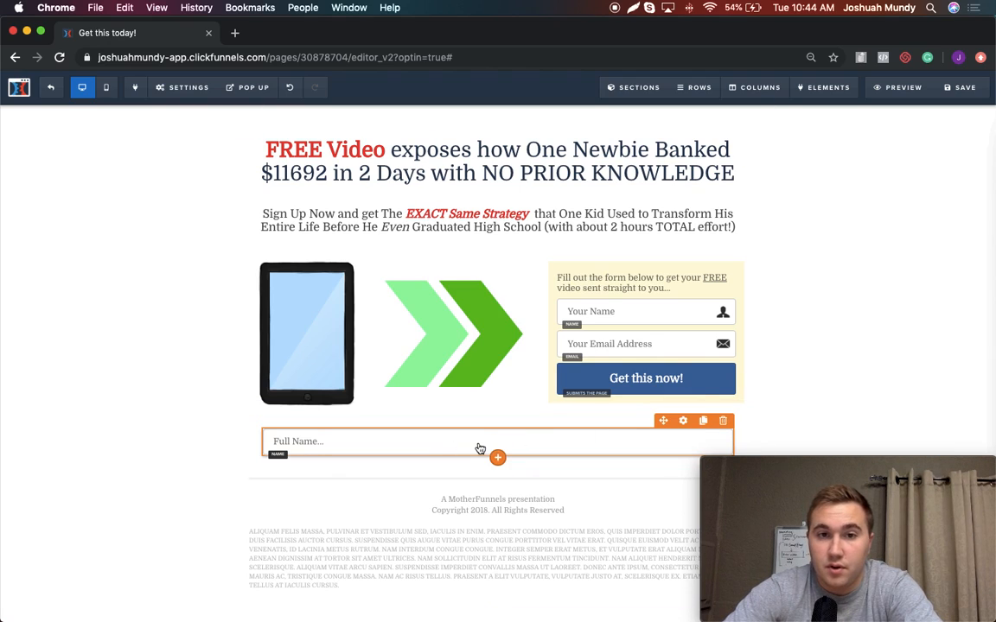
left_click(498, 459)
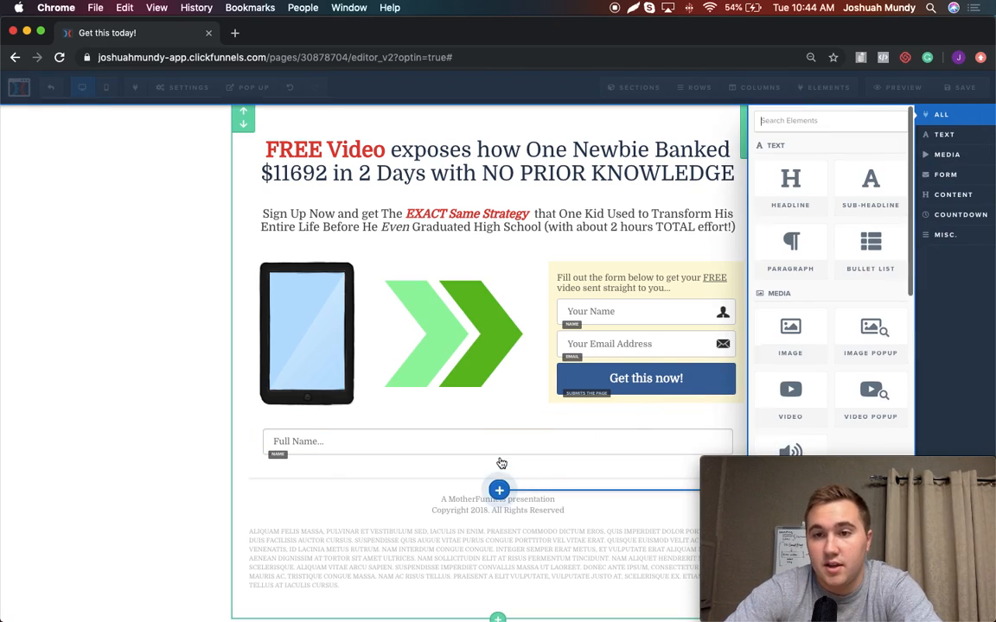
scroll(827, 380, "down", 5)
scroll(826, 380, "up", 1)
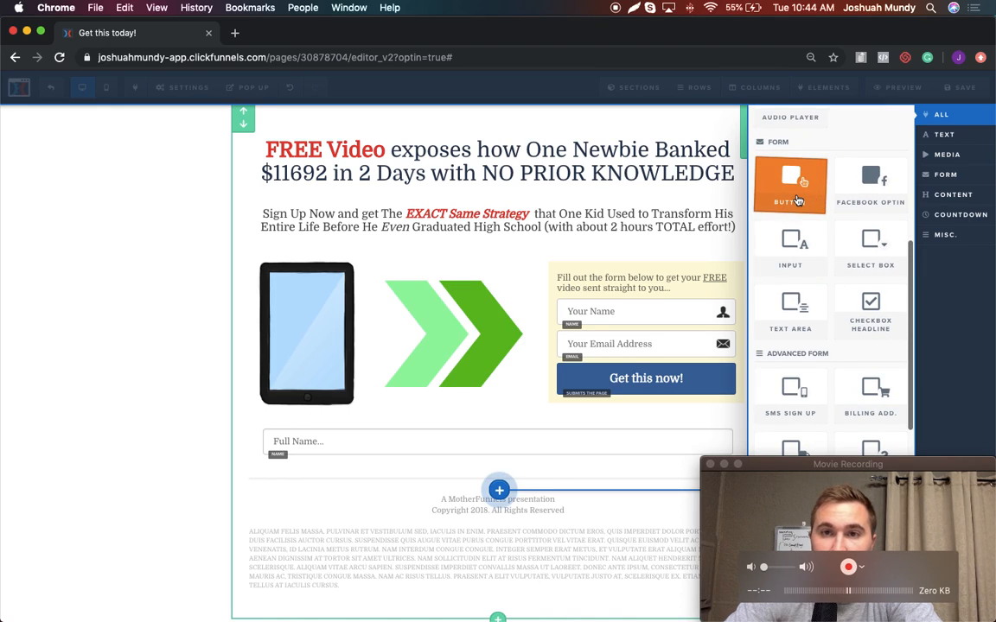
left_click(794, 188)
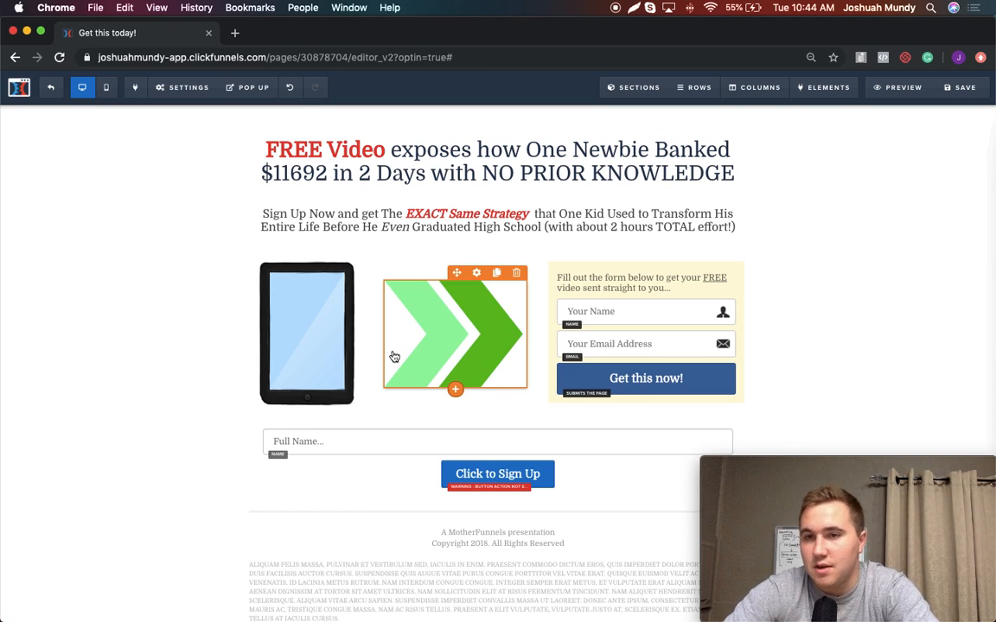
Leave the squeeze page editor without saving and open the funnel's Order Form page for editing
left_click(50, 87)
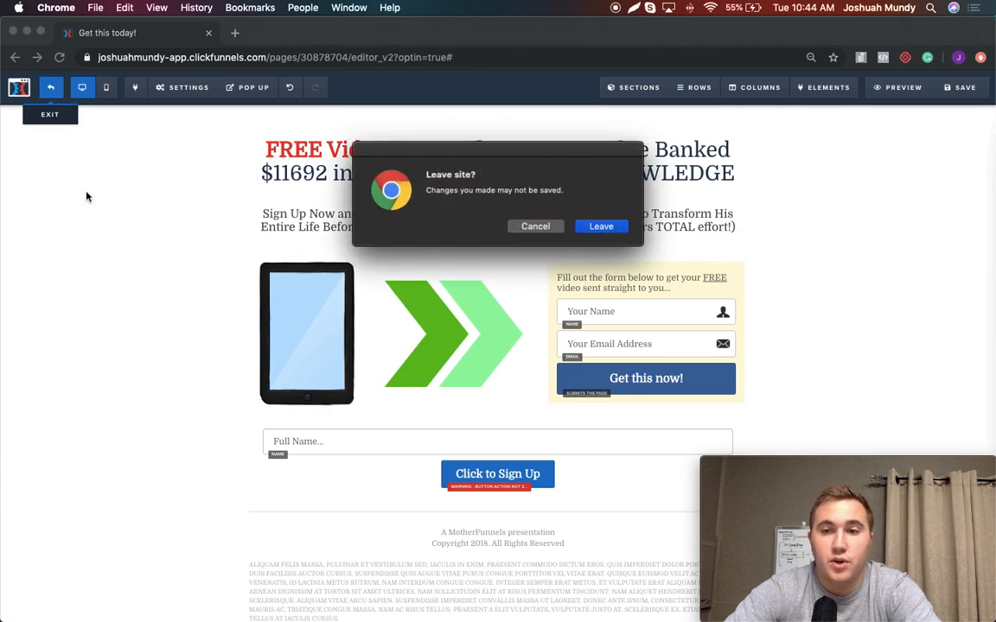
left_click(588, 227)
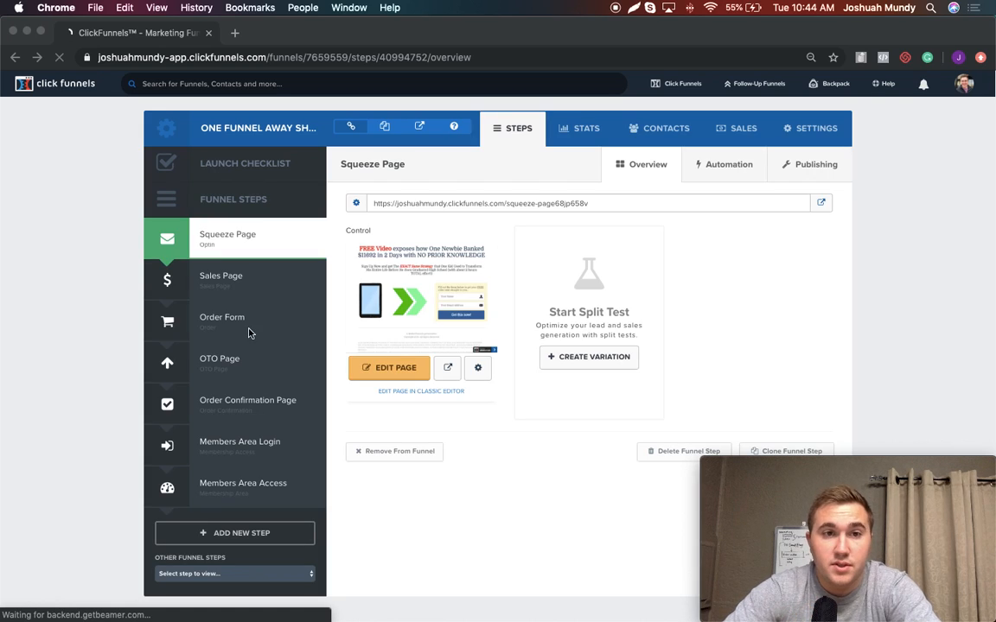
left_click(247, 281)
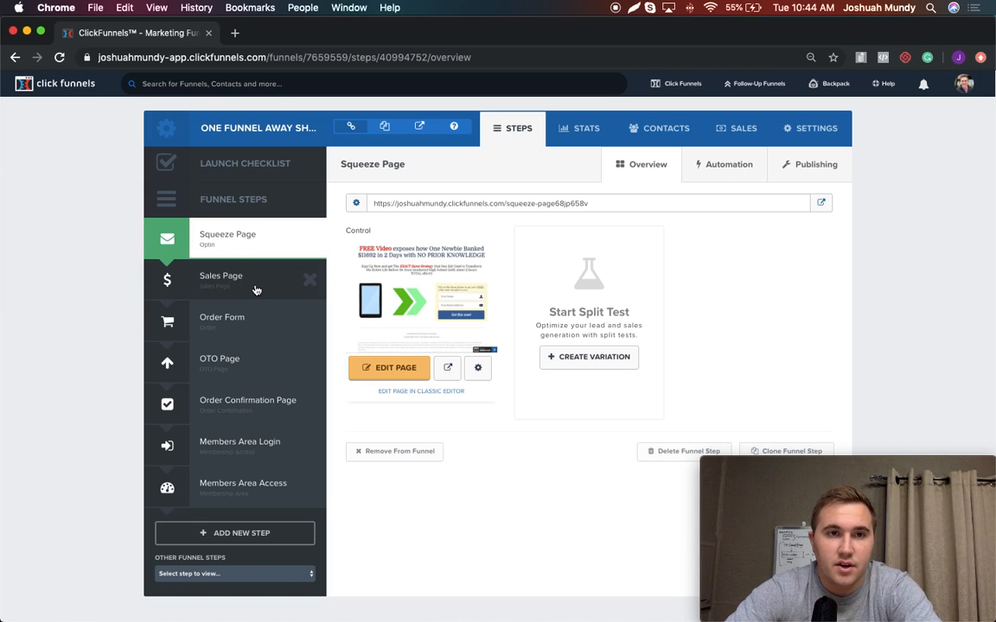
left_click(252, 288)
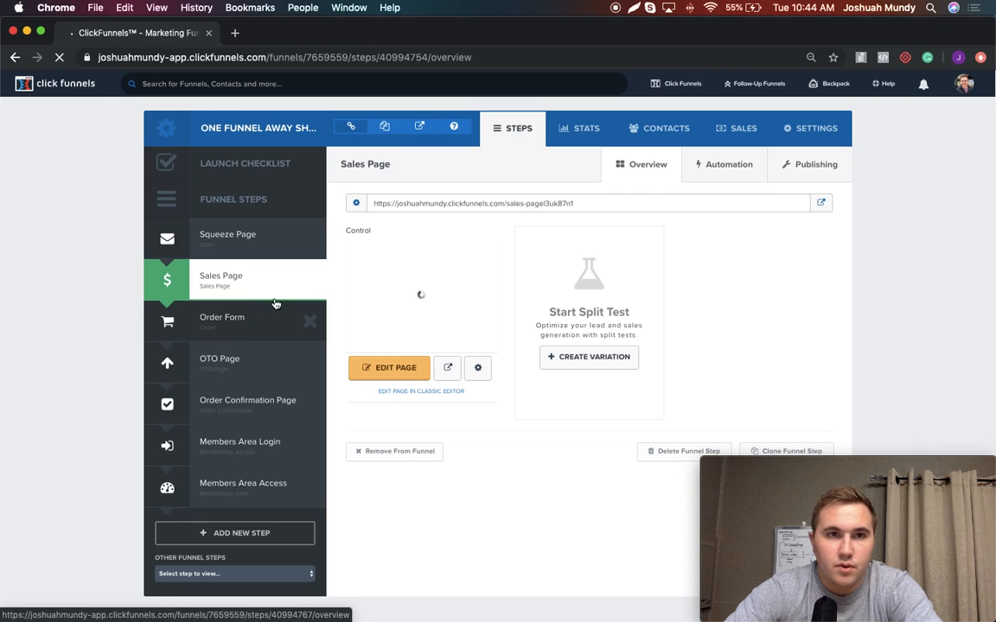
left_click(246, 325)
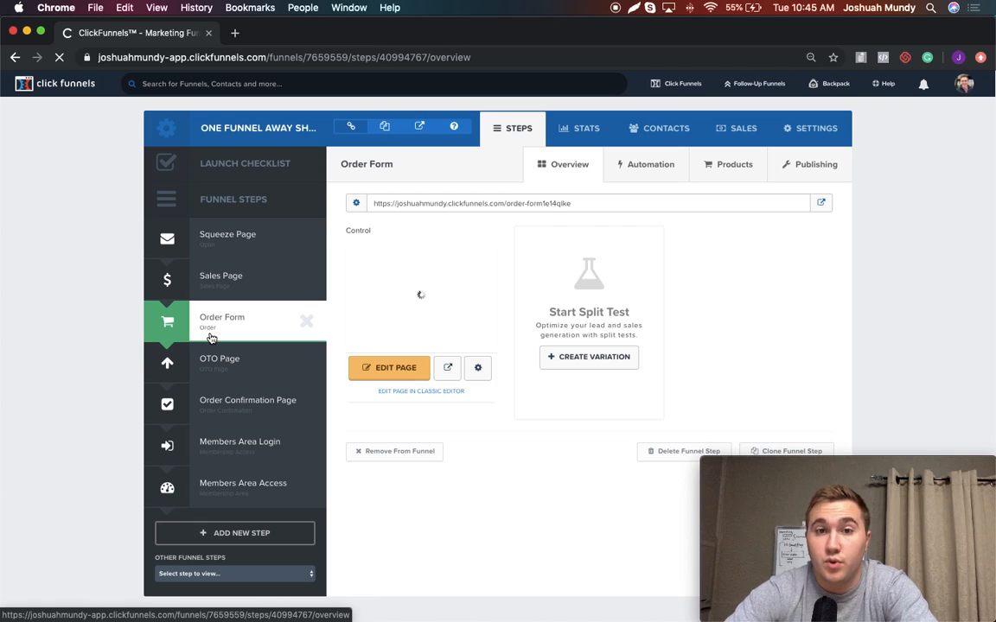
left_click(381, 372)
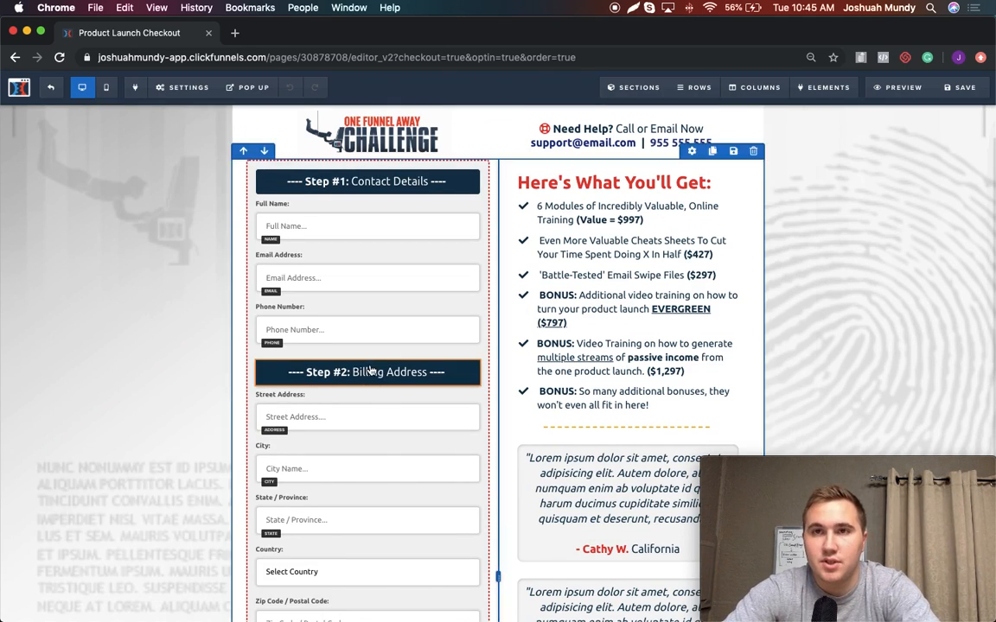
Look through the order form and add a one-column row between the checkout columns and the footer links
scroll(486, 377, "down", 1)
scroll(486, 378, "down", 10)
scroll(411, 285, "up", 9)
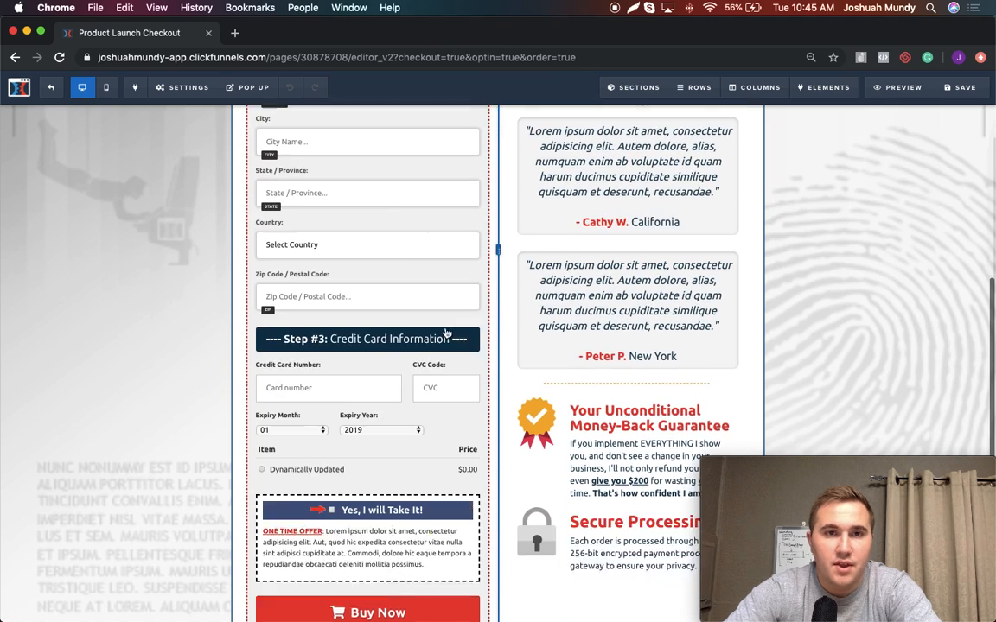
scroll(415, 294, "up", 2)
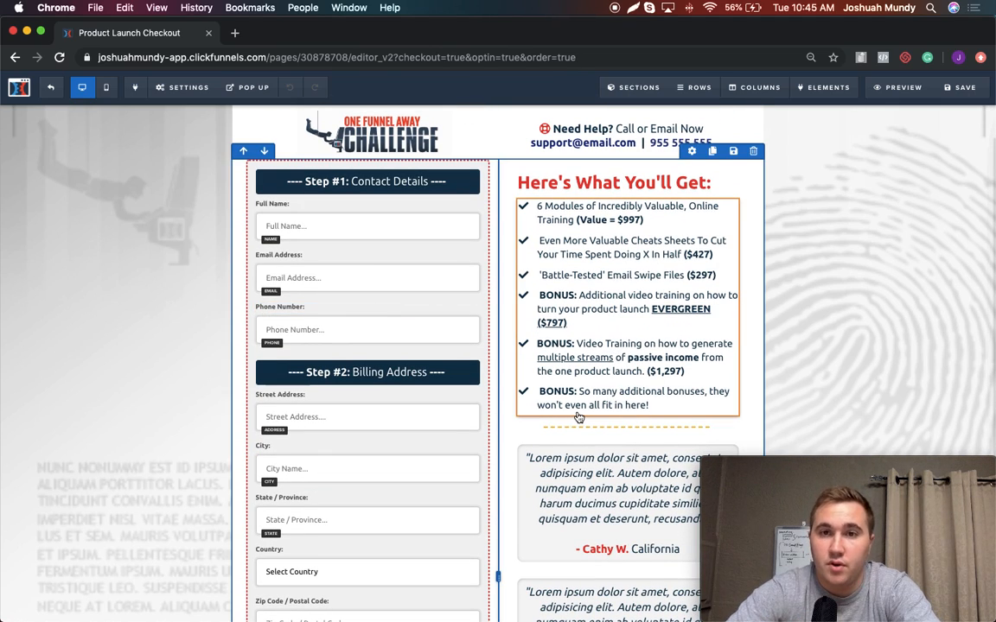
scroll(558, 429, "down", 1)
scroll(557, 429, "down", 10)
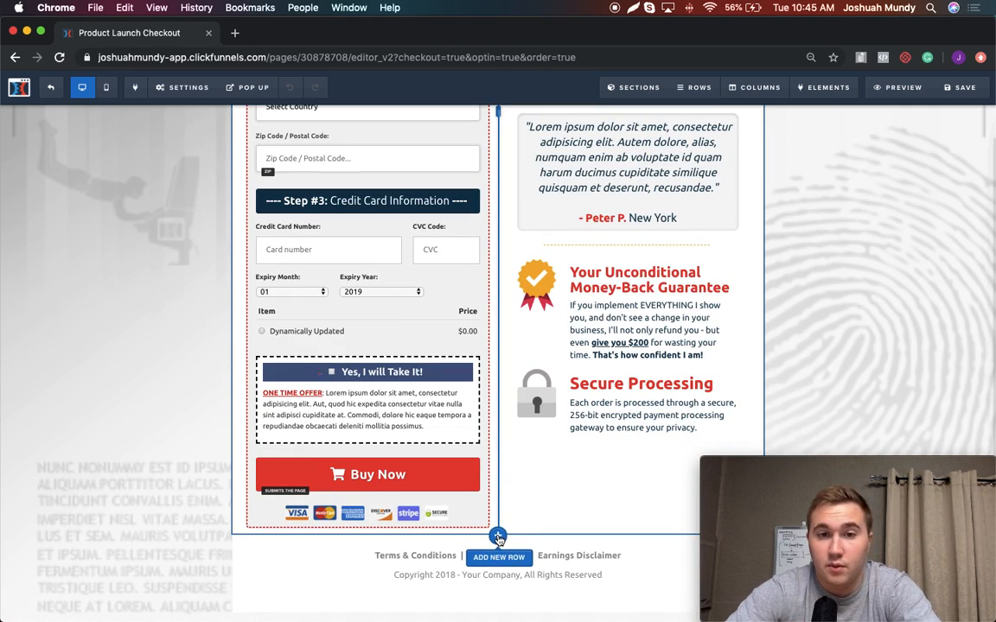
left_click(498, 537)
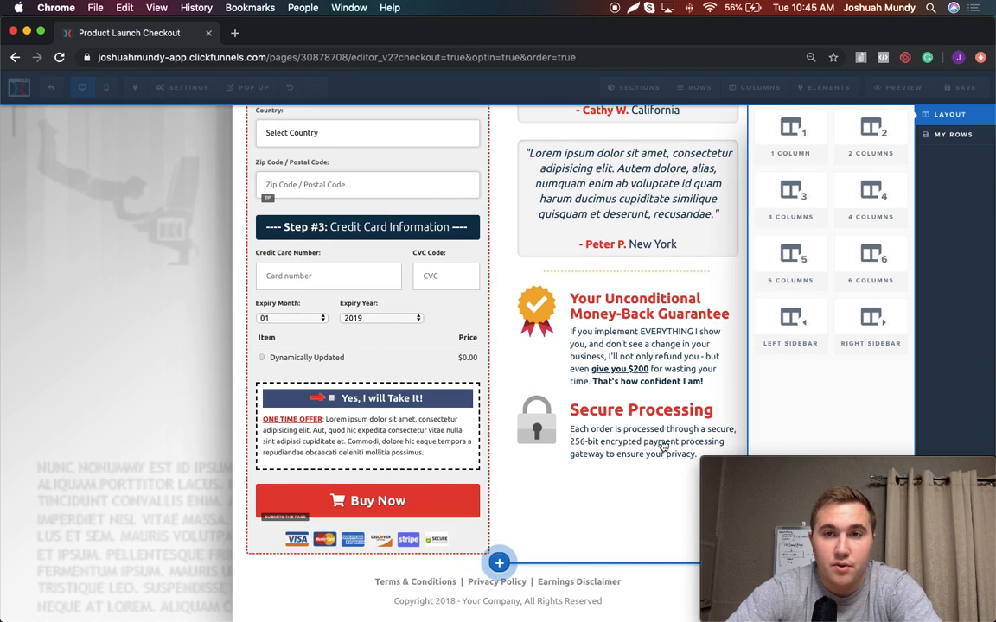
left_click(810, 152)
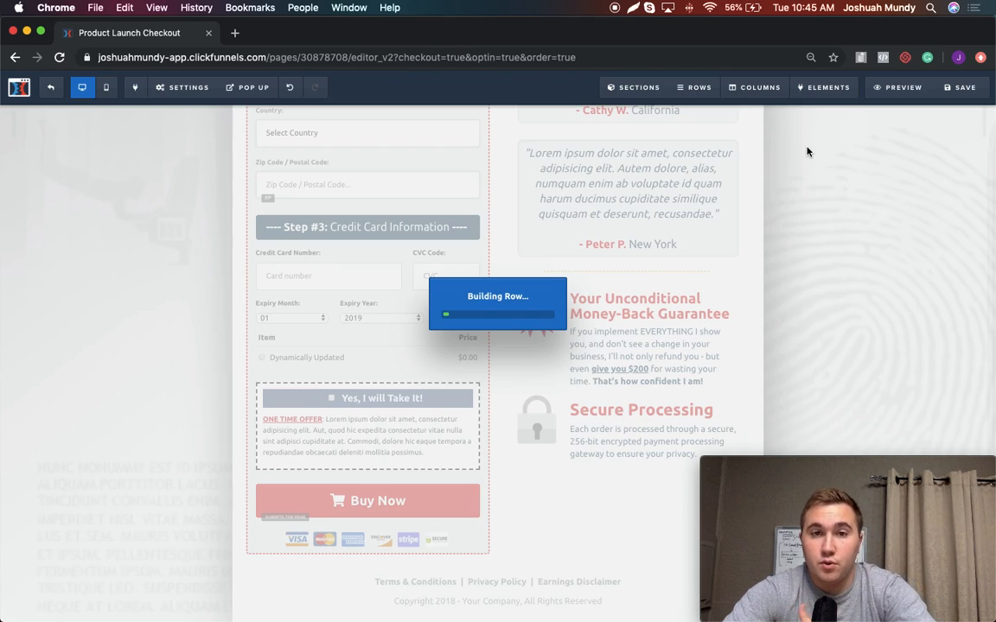
View the order elements available for the new row and leave the order form editor without saving
scroll(351, 457, "down", 2)
left_click(495, 528)
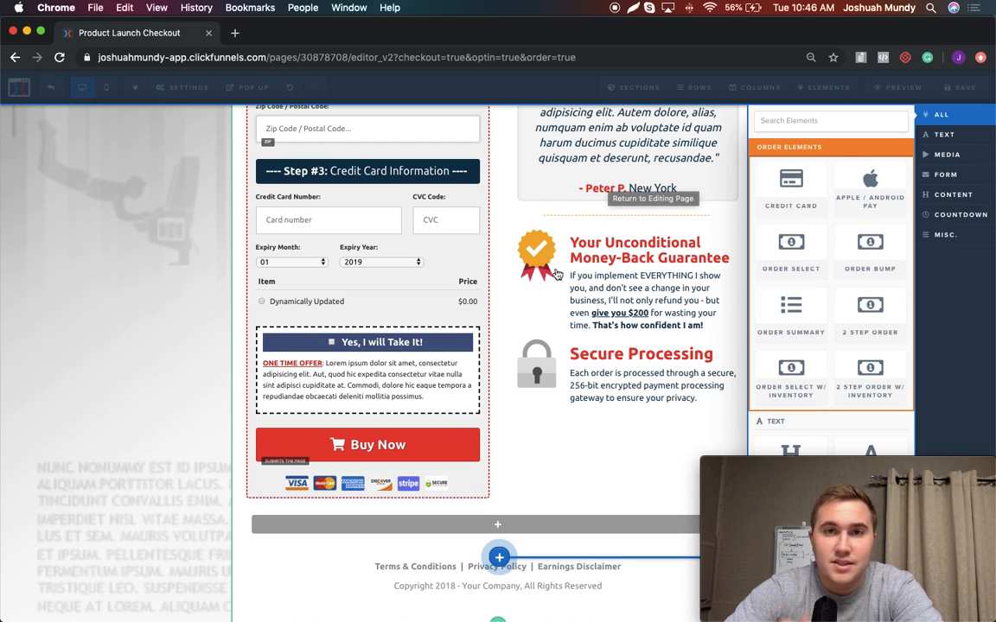
left_click(449, 185)
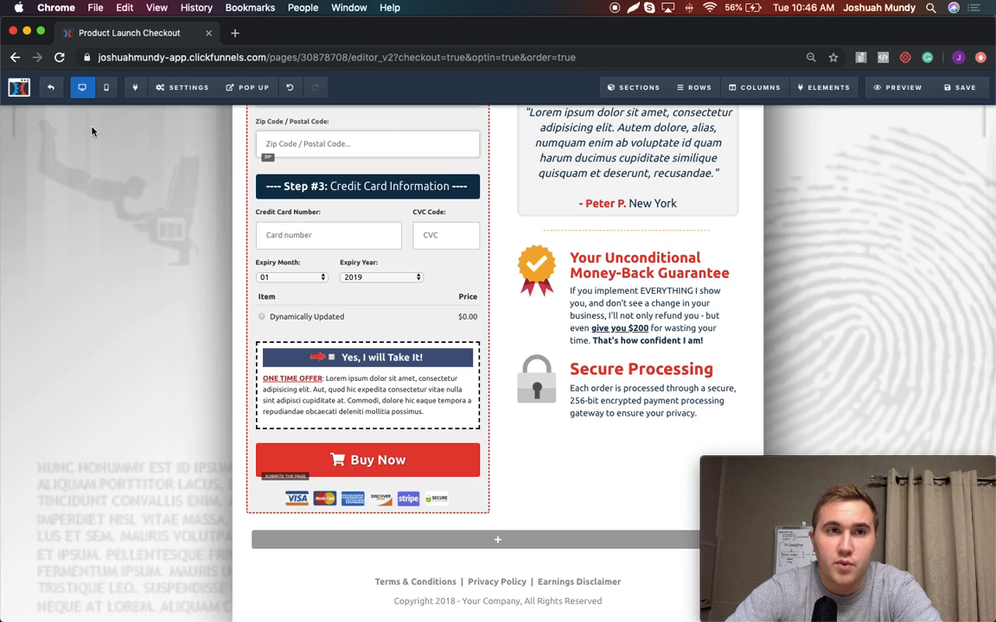
left_click(50, 88)
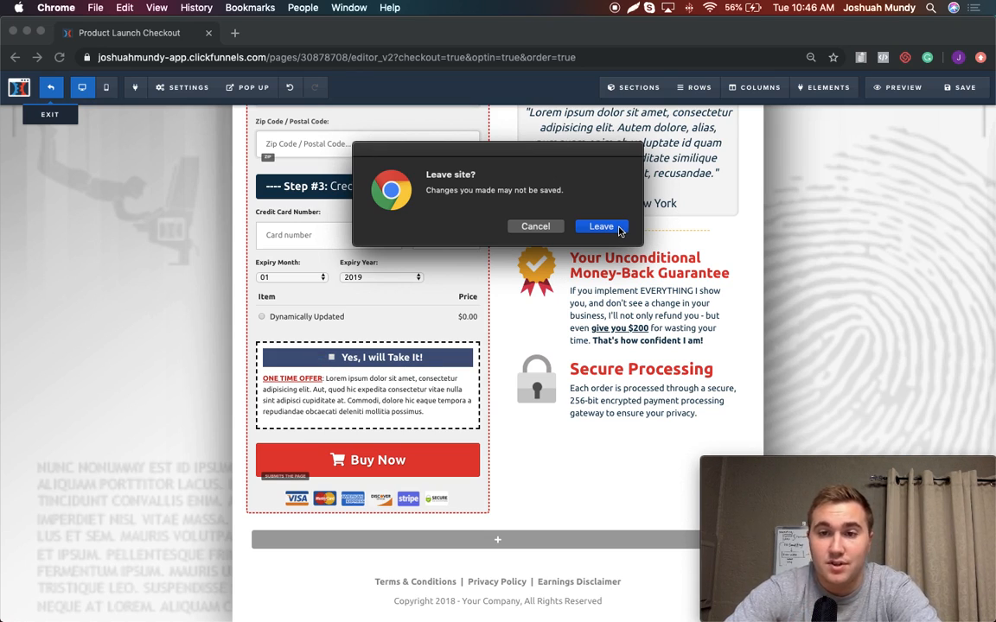
left_click(602, 226)
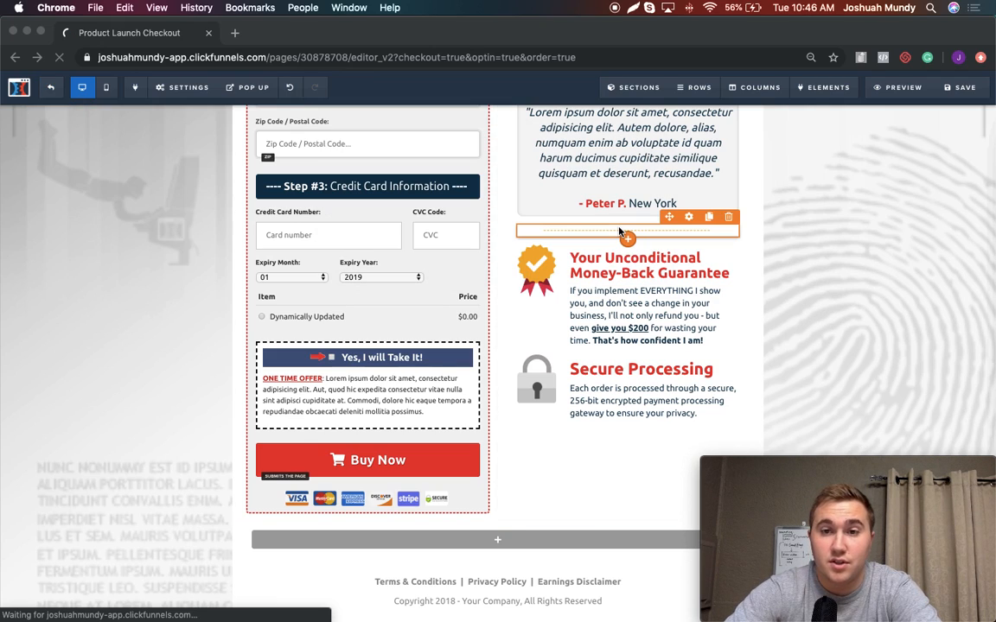